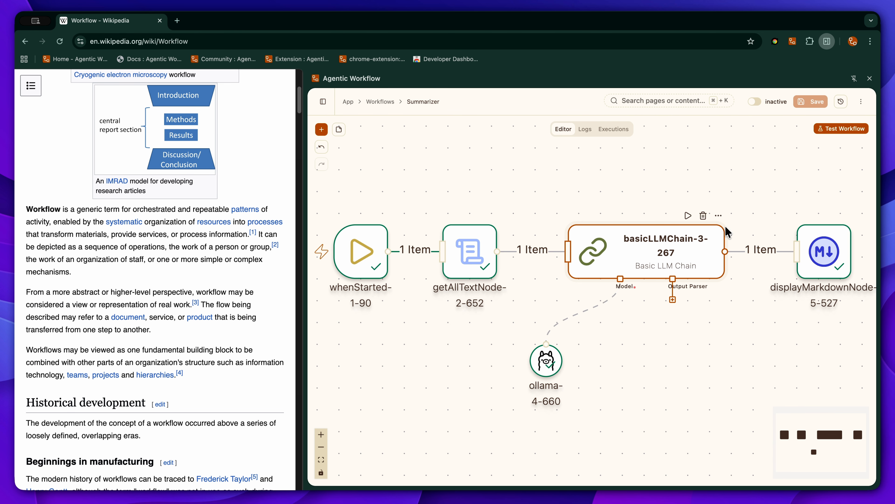
Step: Test the workflow and compare its generated summary with the article's opening paragraph on workflows
left_click(830, 133)
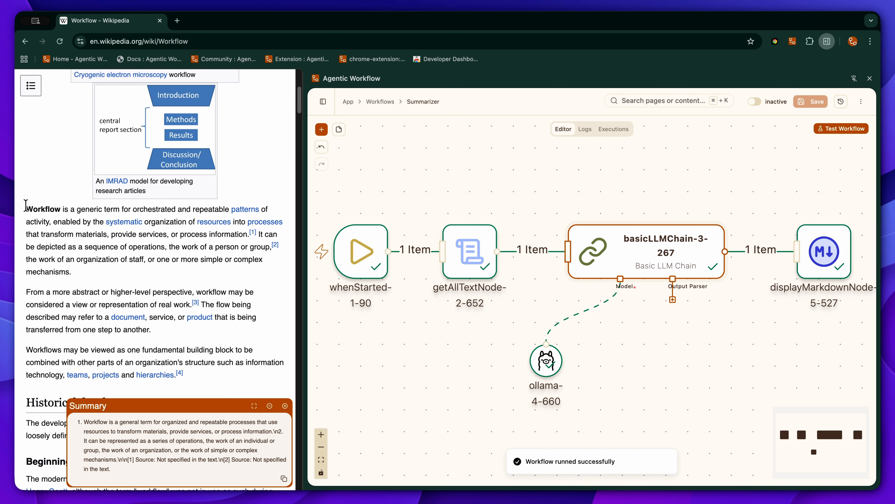
left_click_drag(30, 203, 84, 273)
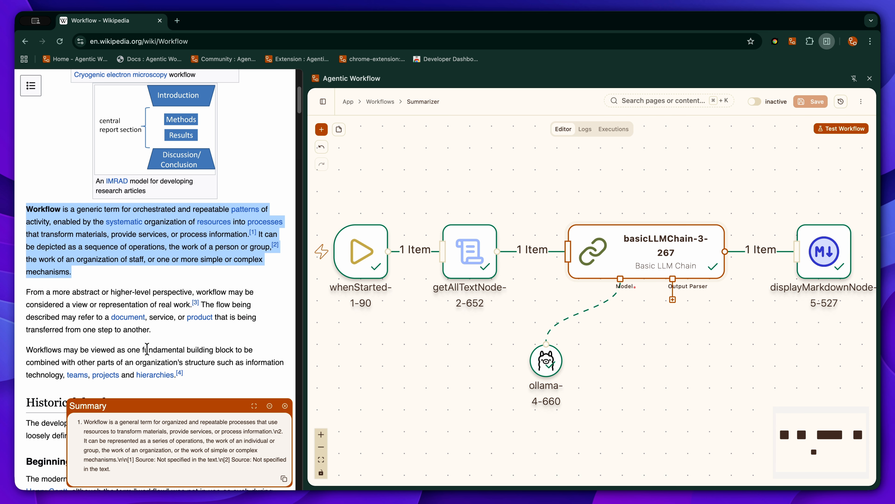
Step: Change the Basic LLM Chain's prompt to ask for "the main topic and a resume of the following text"
double_click(611, 241)
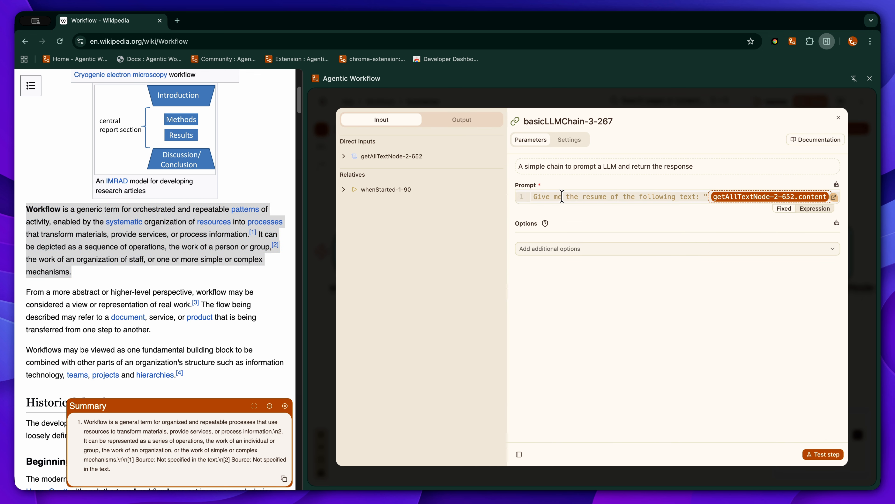
left_click(578, 197)
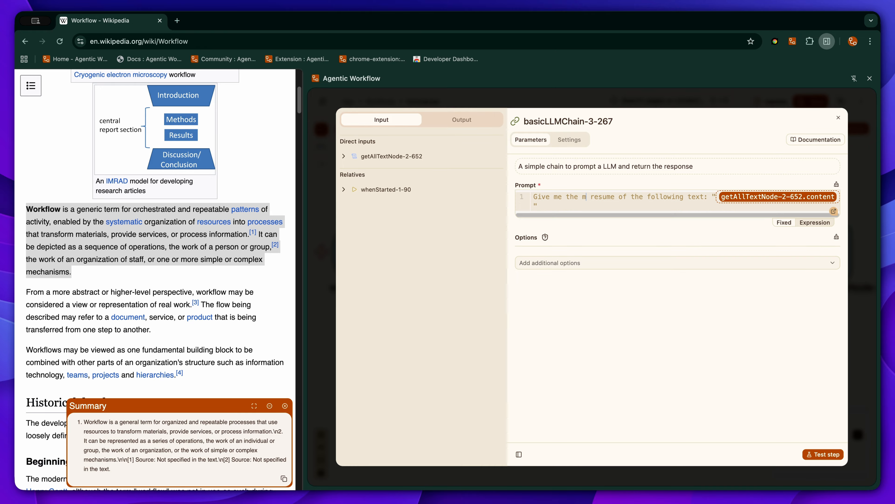
type("main topic an")
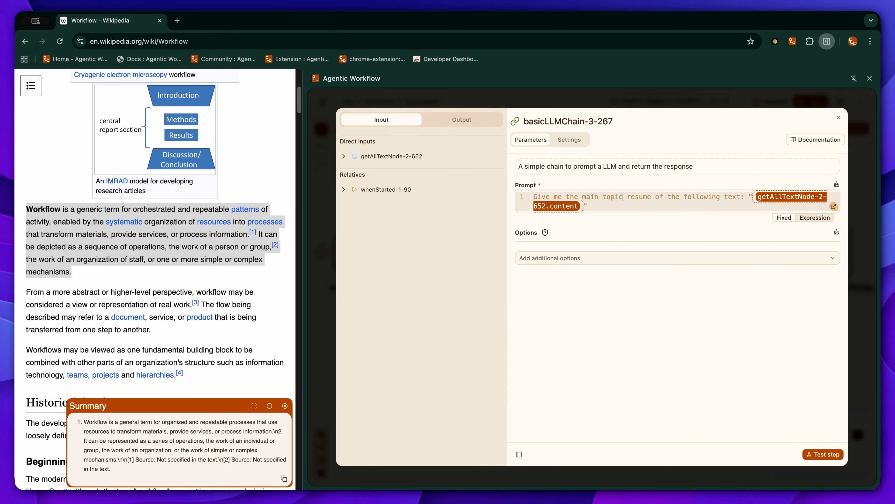
type("d a")
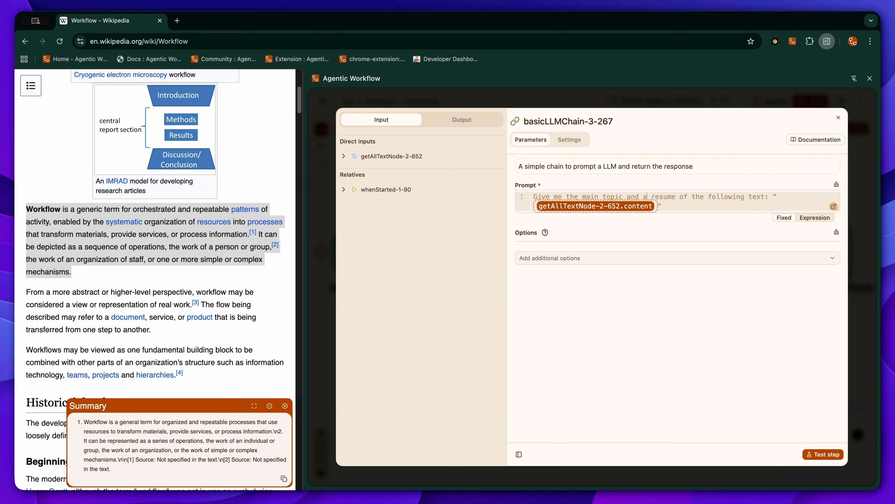
key("Escape")
Step: Test the workflow with the revised prompt and review the main topic and summary in its output
left_click(828, 131)
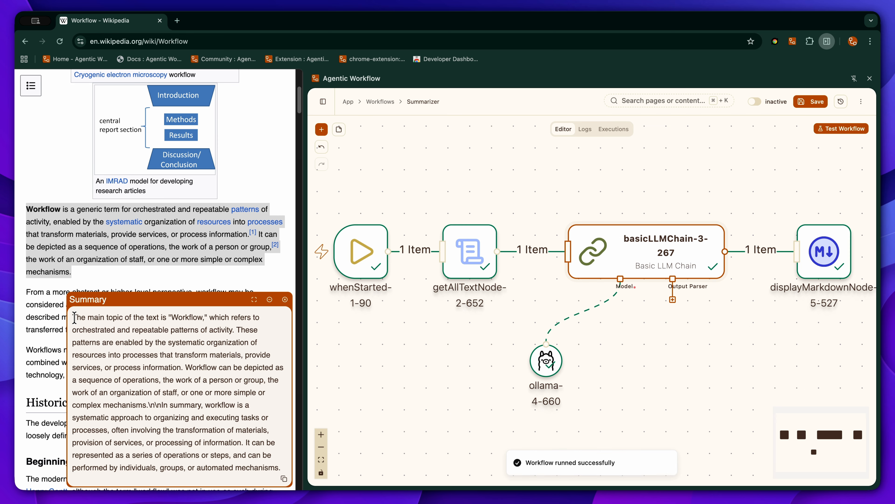
left_click_drag(73, 317, 208, 315)
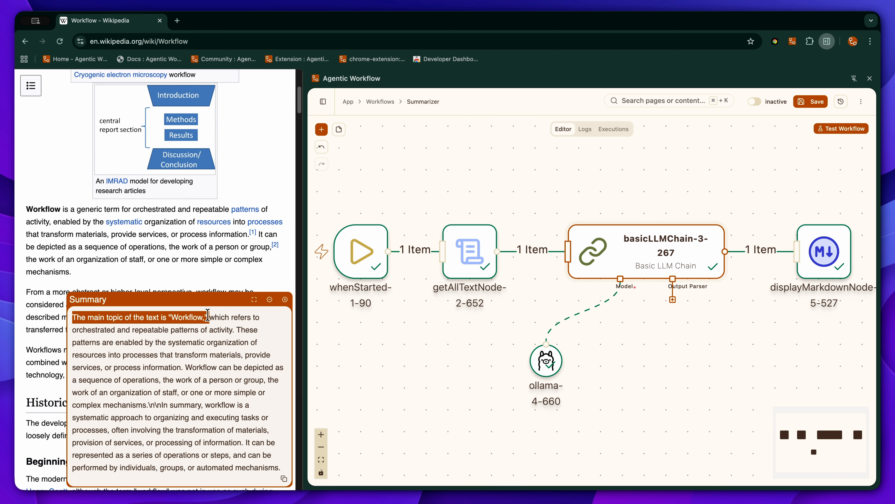
left_click_drag(72, 329, 221, 466)
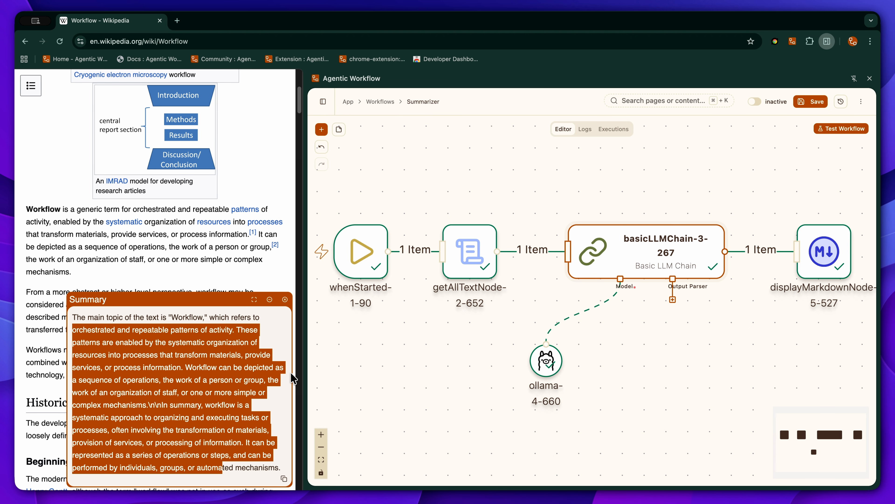
left_click(272, 335)
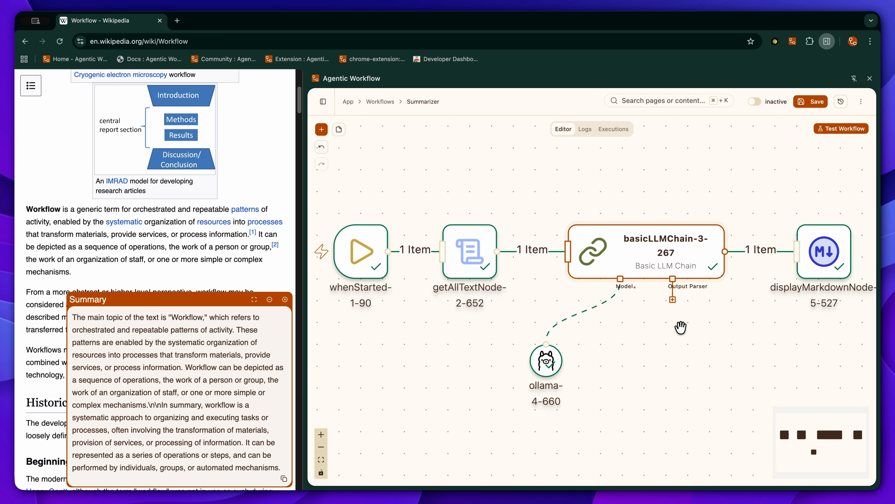
Step: Add a Structured Output Parser node below the Basic LLM Chain and connect it to the chain's Output Parser port
mouse_move(685, 253)
scroll(674, 301, "up", 3)
left_click(672, 299)
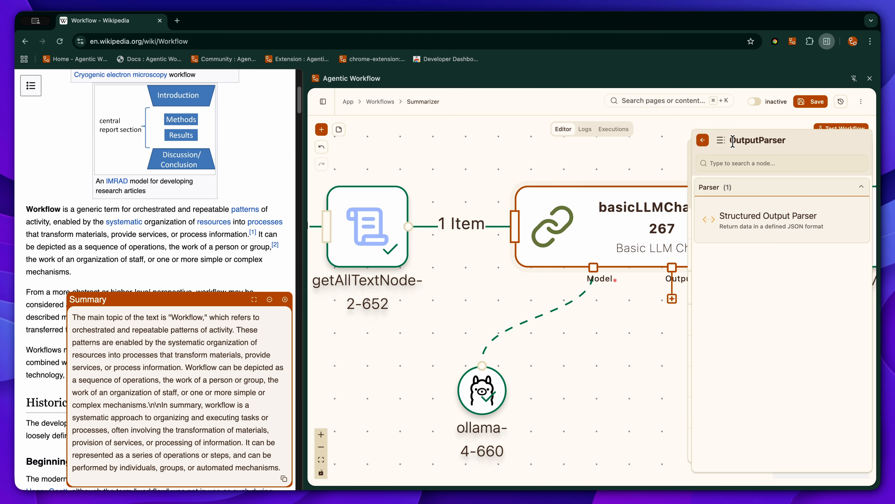
left_click_drag(731, 140, 791, 146)
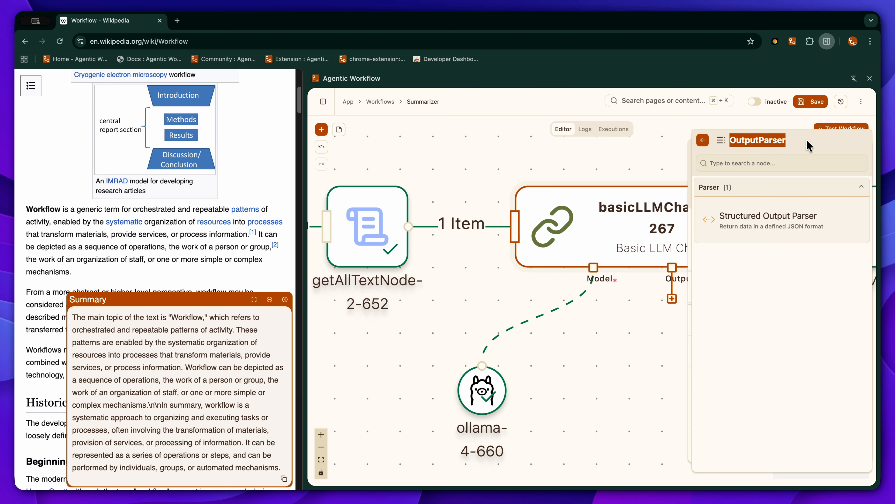
left_click(808, 146)
left_click(703, 141)
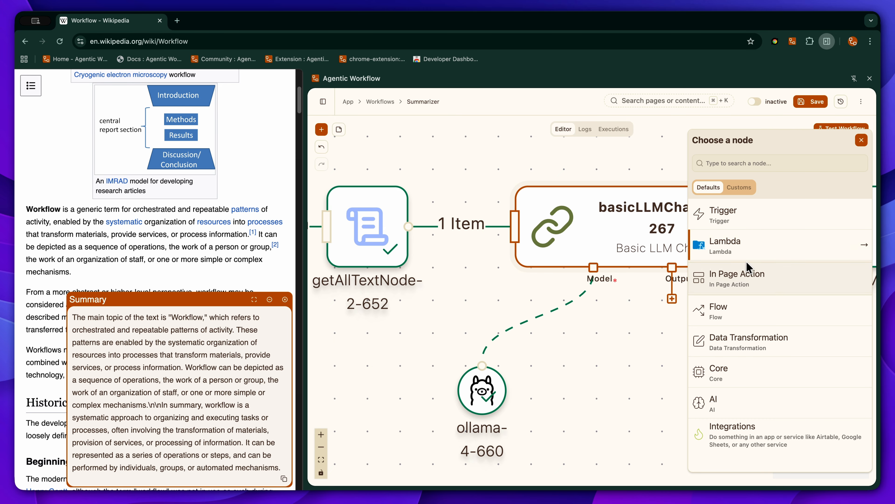
left_click(716, 410)
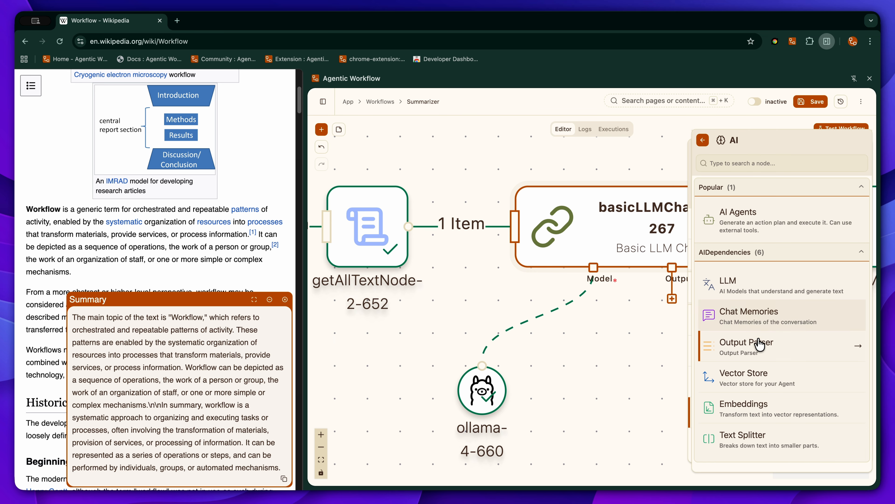
left_click(789, 352)
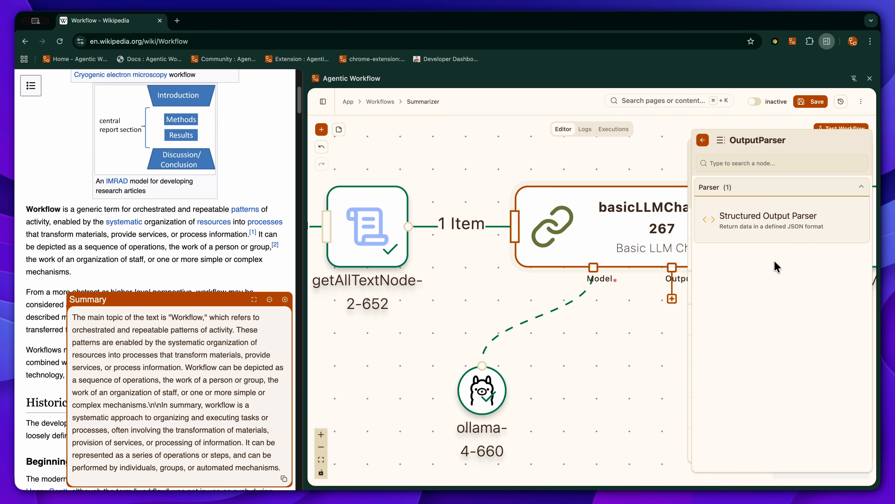
left_click(779, 227)
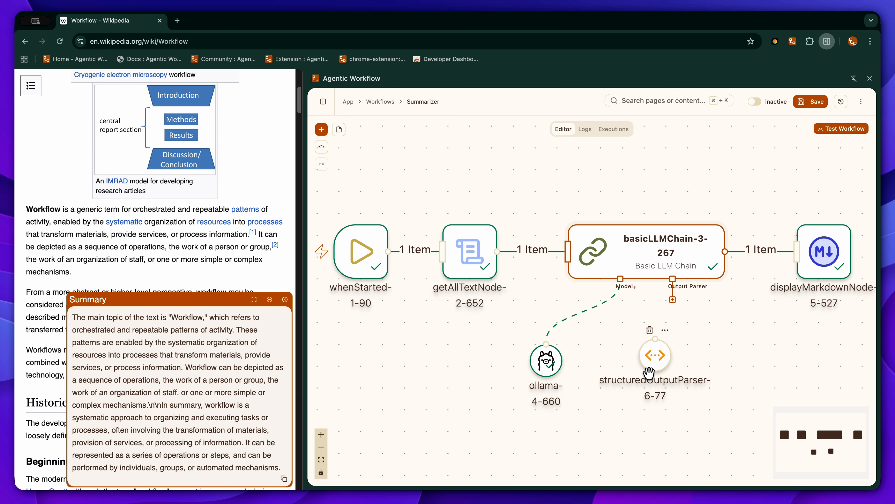
left_click_drag(655, 357, 687, 358)
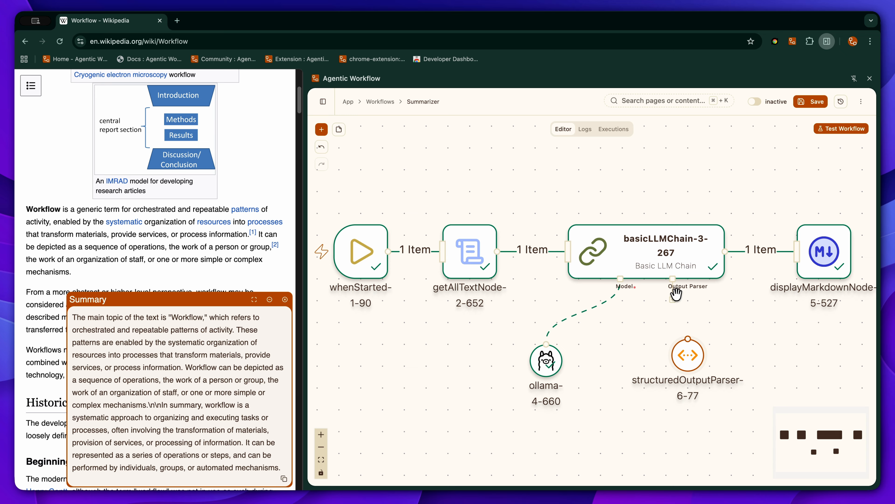
left_click_drag(673, 279, 702, 346)
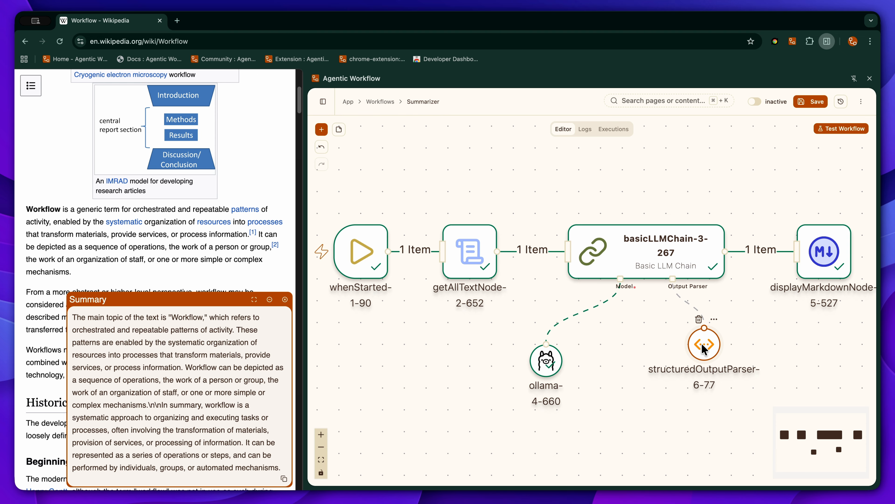
Step: Define the parser's JSON output example with the keys "topic" and "summary", each set to "string"
double_click(702, 344)
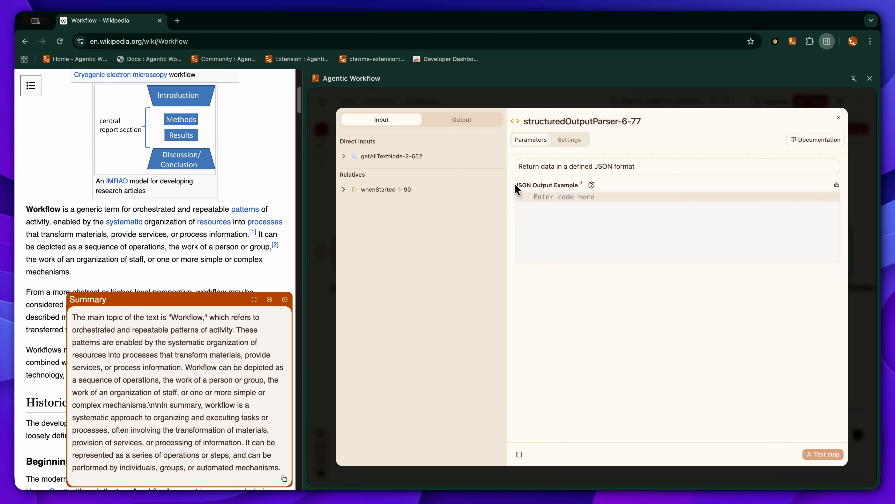
left_click(569, 207)
type("{")
key("Return")
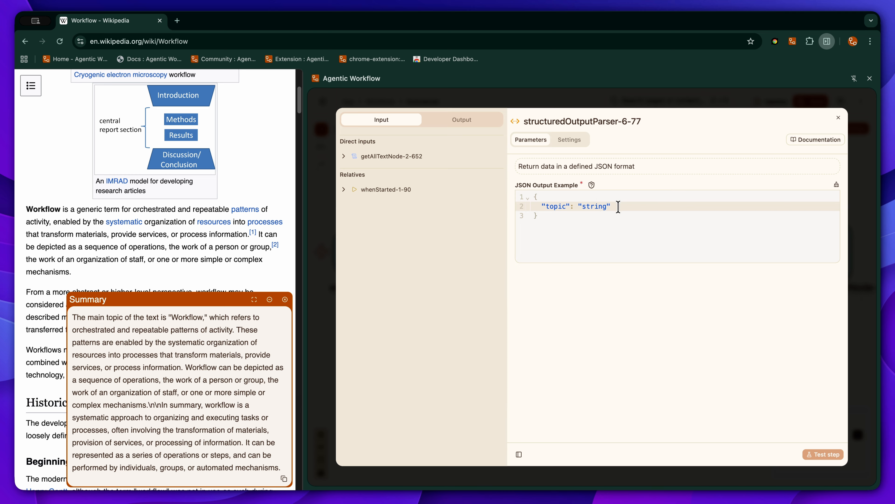
key("Return")
key("Up")
left_click(595, 215)
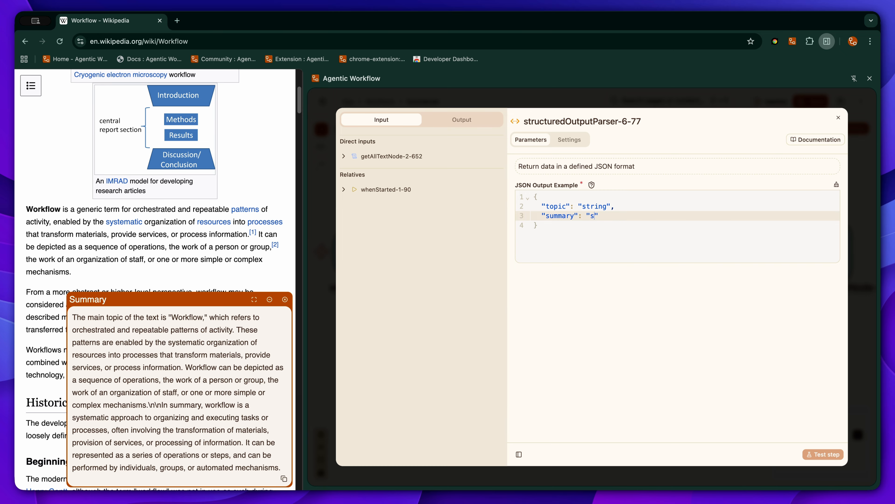
left_click(638, 102)
Step: Test the workflow with the output parser and examine the topic and summary fields of the JSON output
left_click(829, 128)
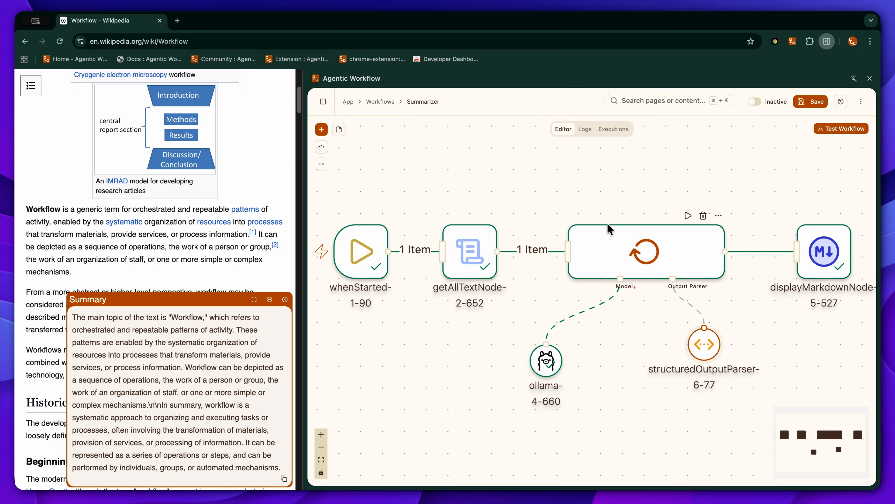
left_click_drag(72, 393, 183, 473)
left_click(172, 441)
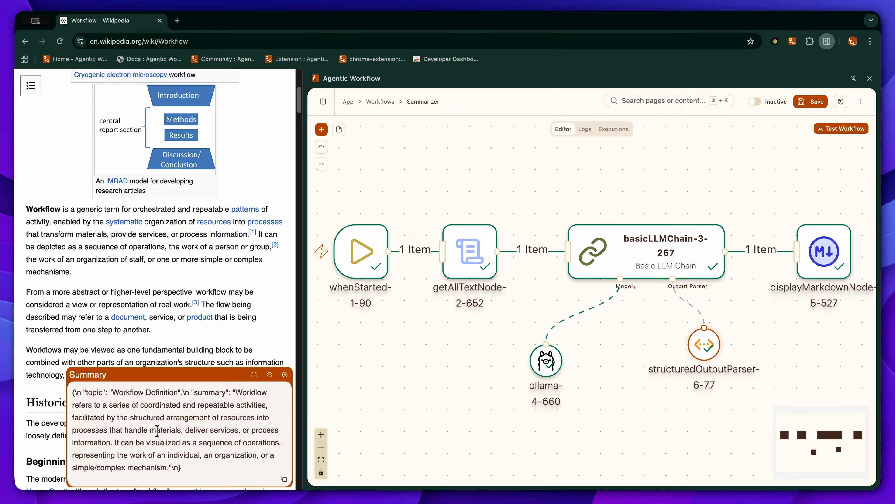
left_click_drag(87, 392, 102, 391)
left_click_drag(181, 393, 107, 391)
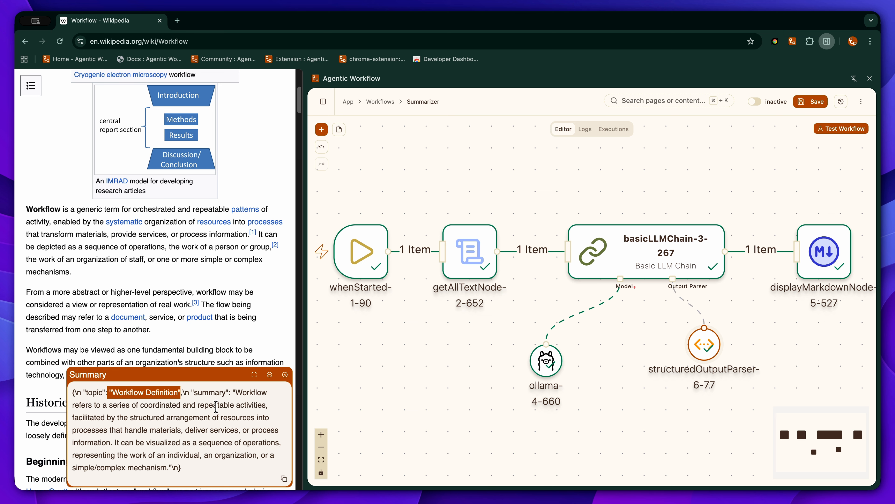
left_click(205, 402)
left_click_drag(235, 393, 170, 469)
left_click(229, 446)
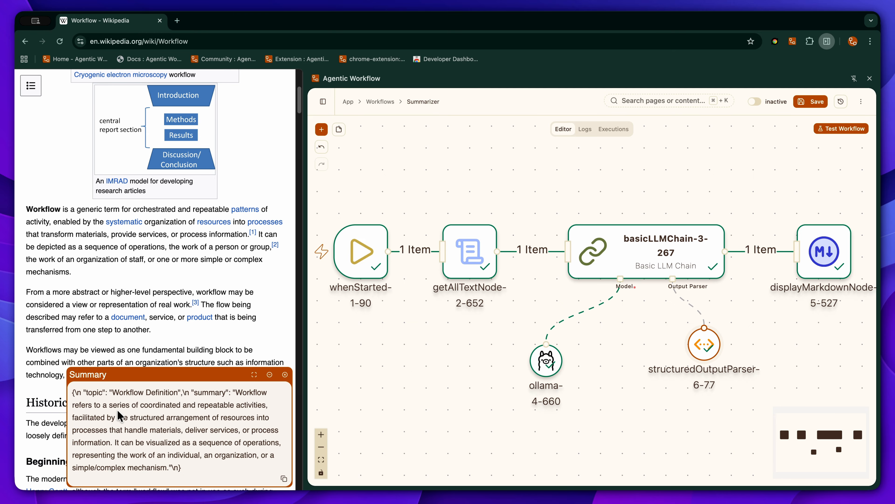
left_click_drag(71, 392, 190, 469)
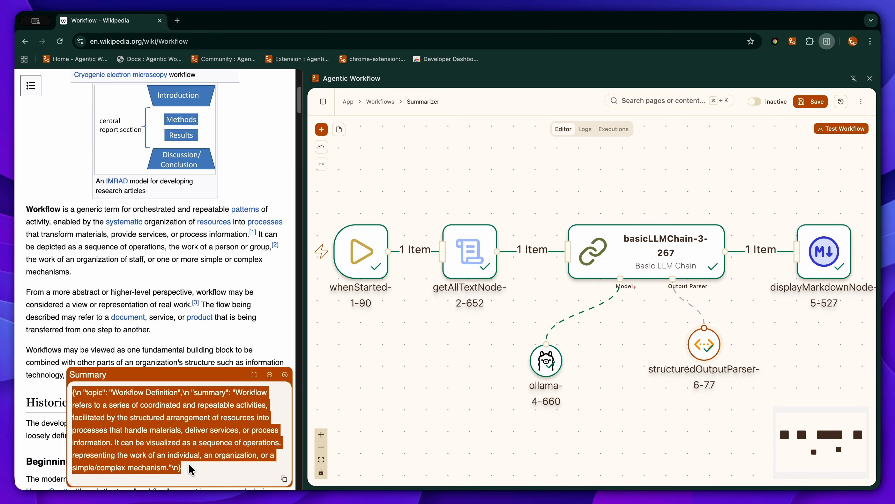
left_click(197, 471)
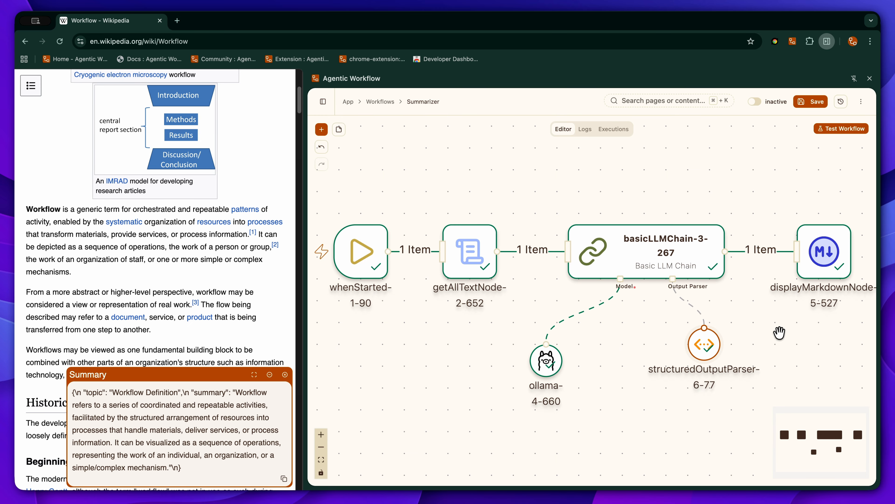
Step: Move the Display Markdown node above the main row and remove its link from the Basic LLM Chain
scroll(779, 334, "down", 3)
left_click_drag(780, 334, 727, 333)
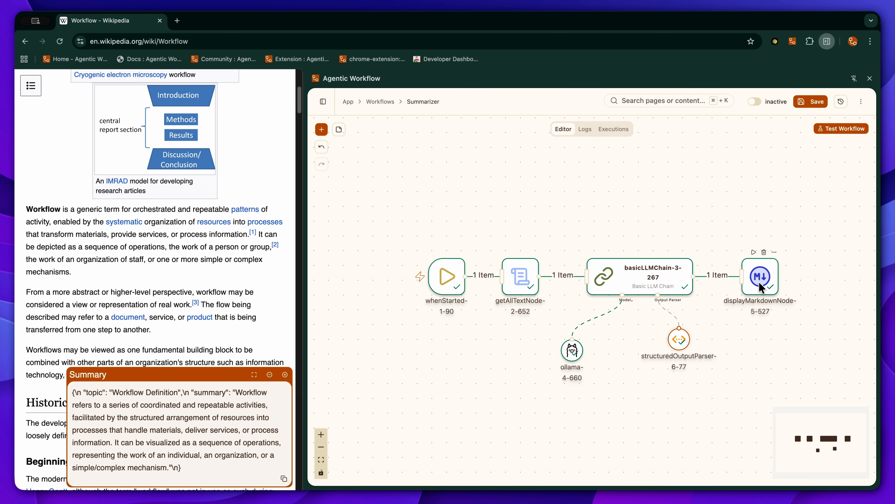
left_click_drag(759, 282, 763, 212)
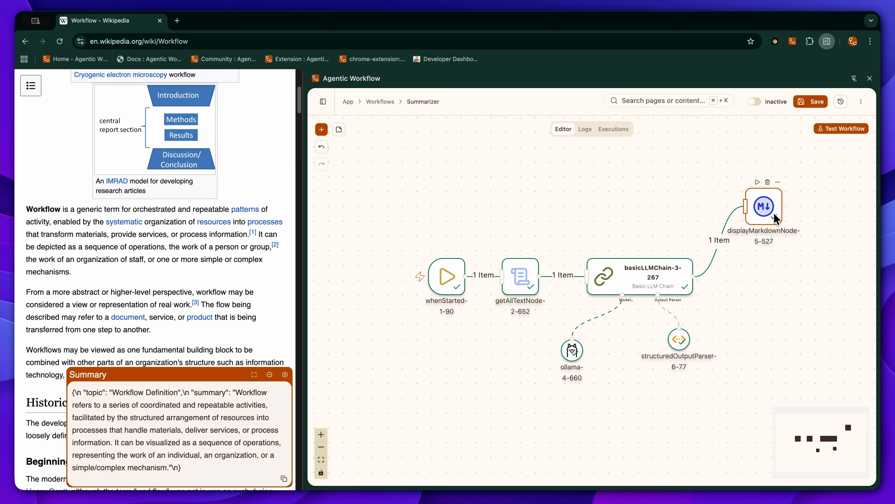
left_click(714, 244)
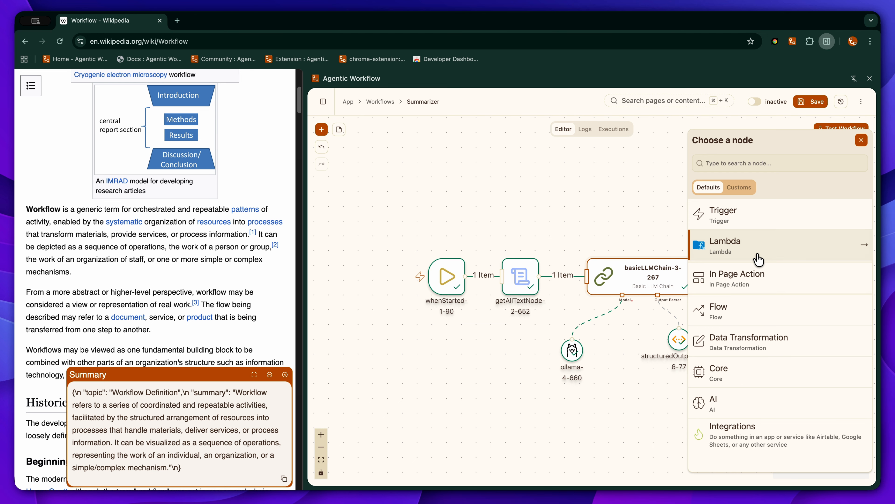
Step: Add a Display Object node below the Display Markdown node and connect the Basic LLM Chain's output to it
left_click(739, 282)
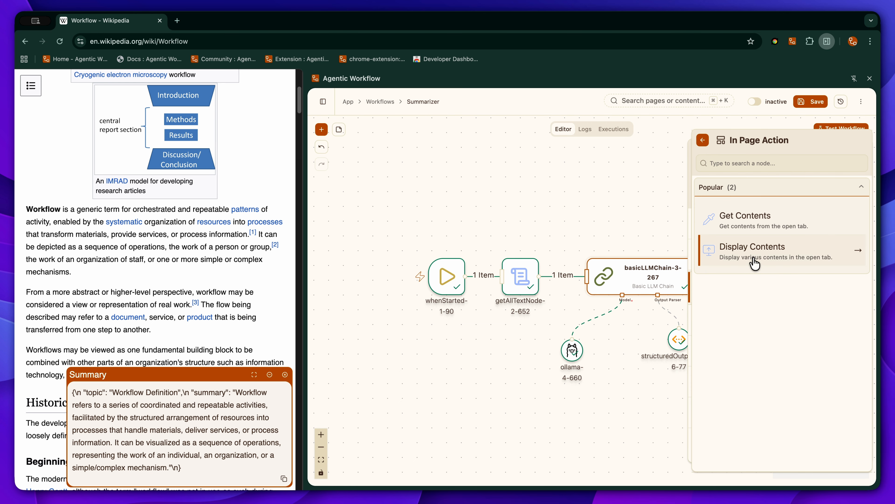
left_click(771, 251)
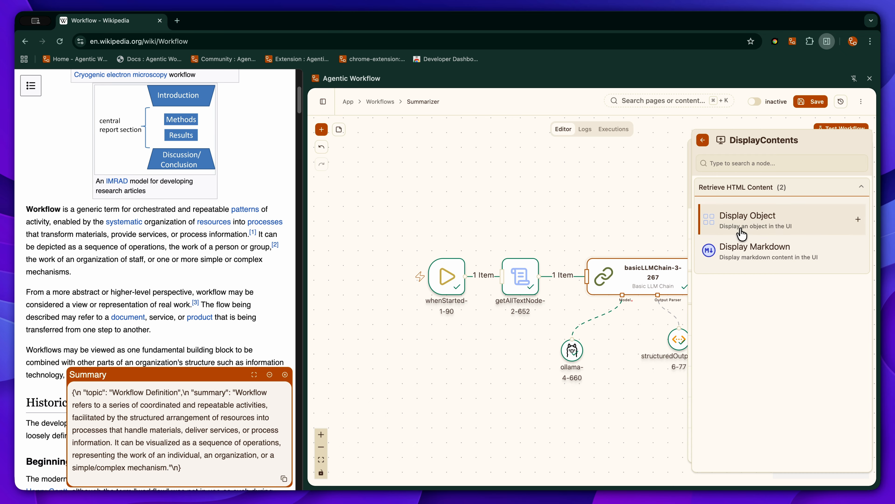
left_click(758, 219)
left_click_drag(658, 360, 762, 304)
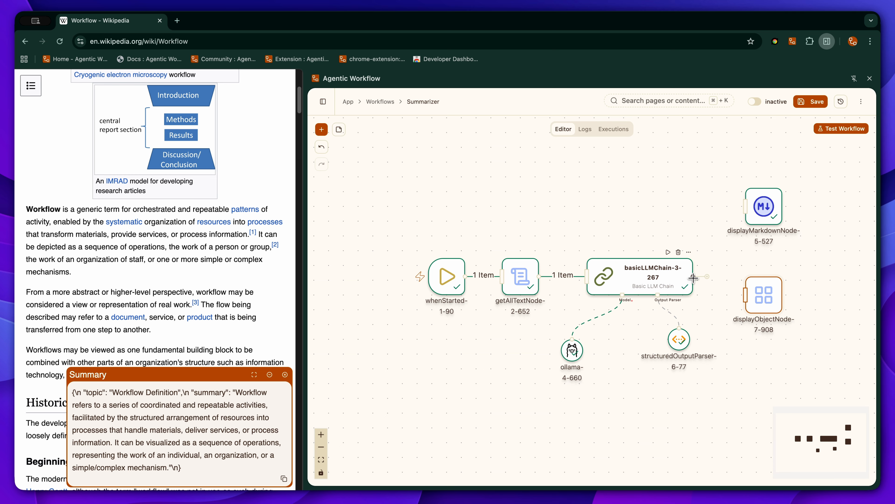
left_click_drag(693, 277, 769, 294)
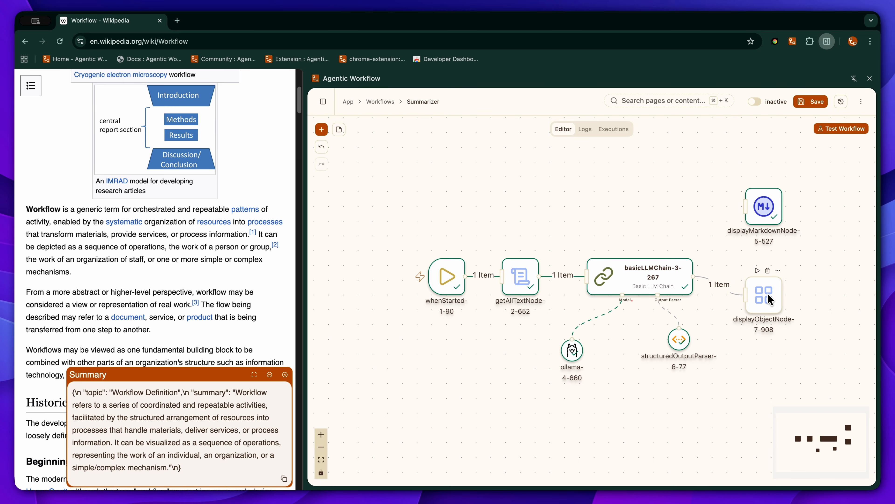
Step: Title the Display Object node "LLM Response" and run it to display the Basic LLM Chain's response on the page
double_click(767, 293)
left_click(582, 192)
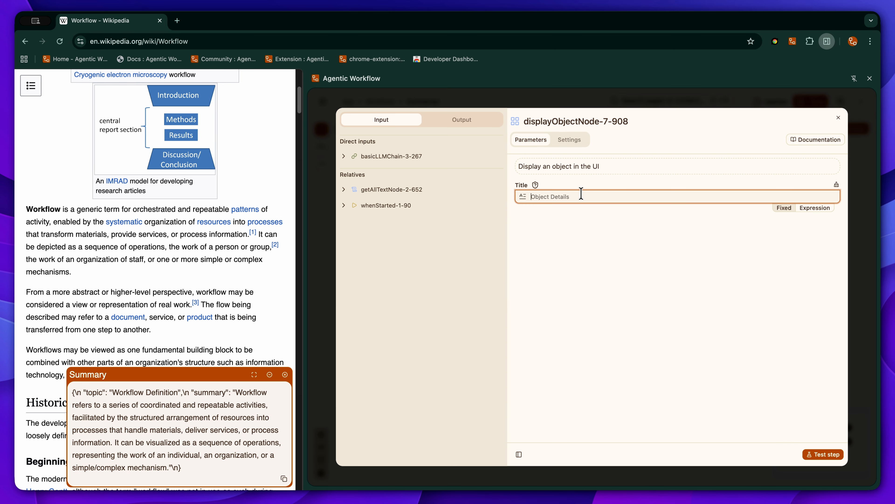
left_click(366, 157)
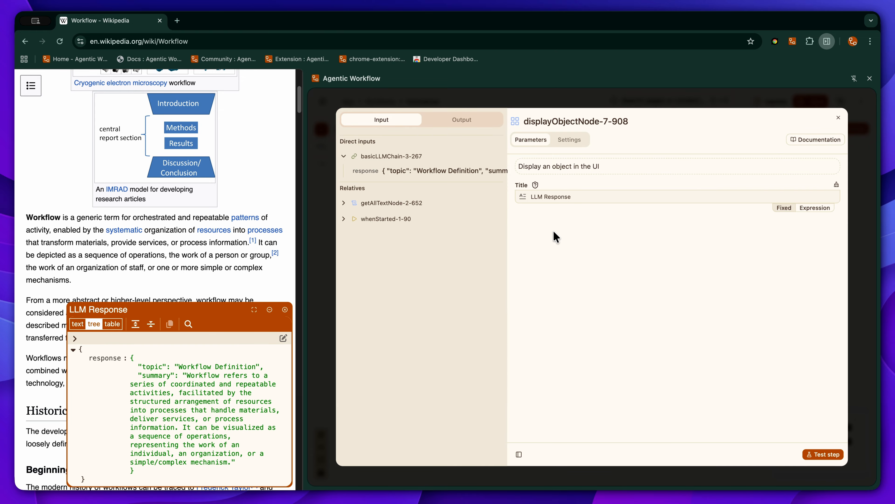
left_click(534, 102)
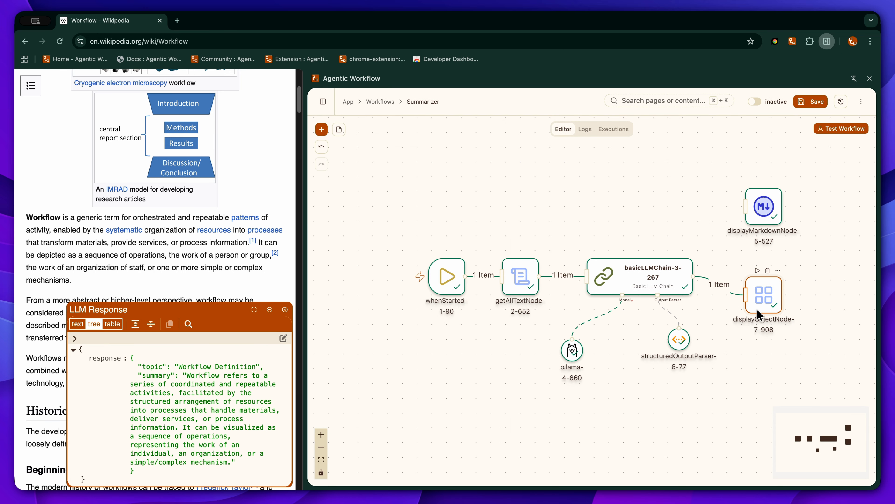
Step: Review the Display Object node's title setting against the LLM Response box shown on the page
double_click(763, 301)
left_click(691, 105)
double_click(766, 302)
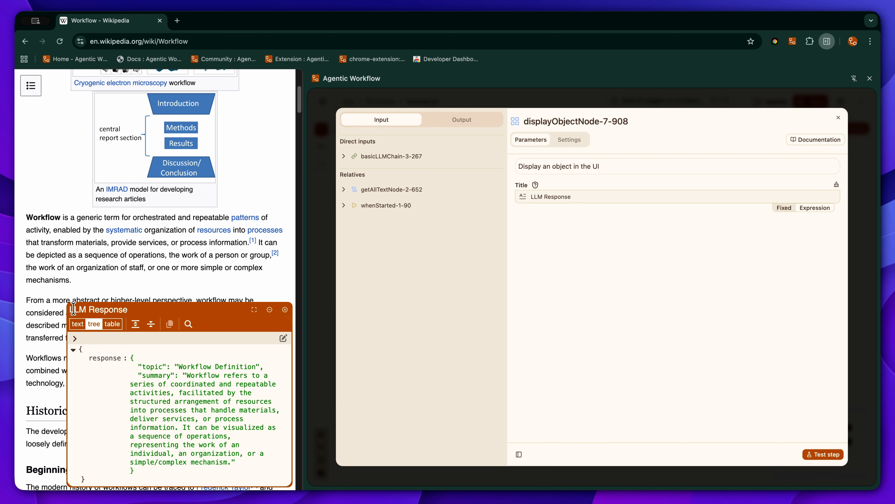
scroll(106, 332, "down", 2)
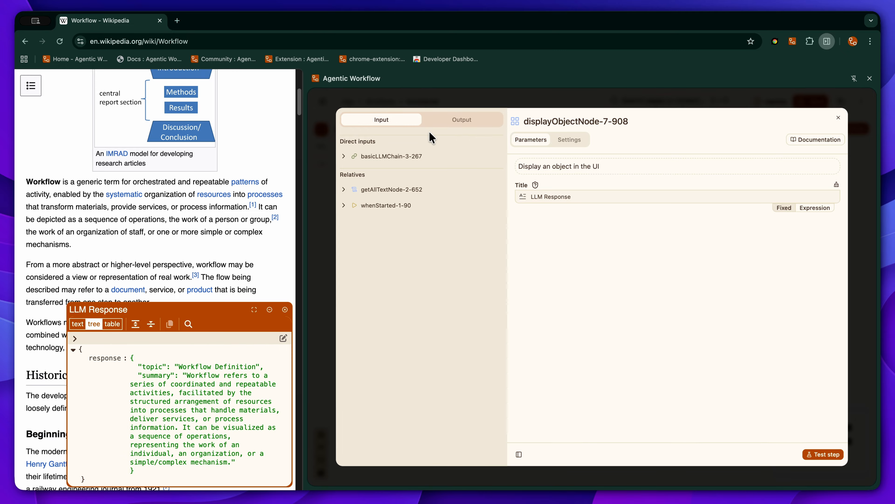
left_click(482, 105)
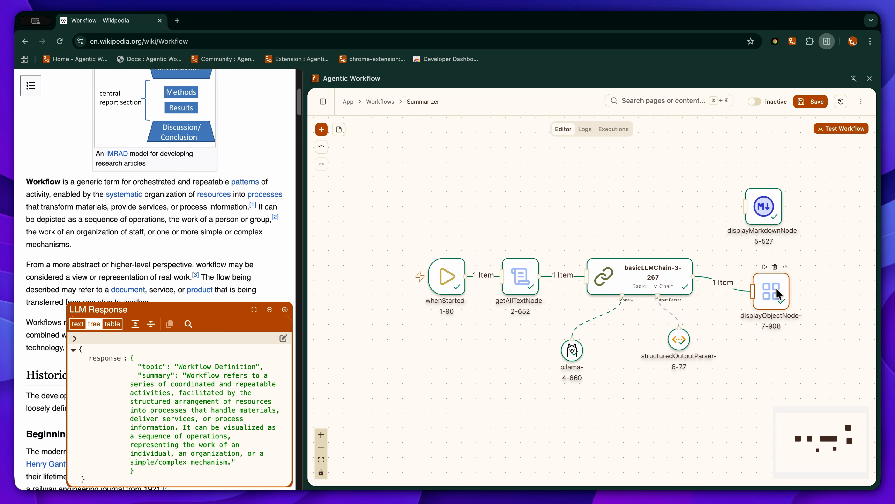
Step: Move the Display Object node farther from the Basic LLM Chain and insert an Edit Fields node on the link between them
left_click_drag(826, 269, 840, 272)
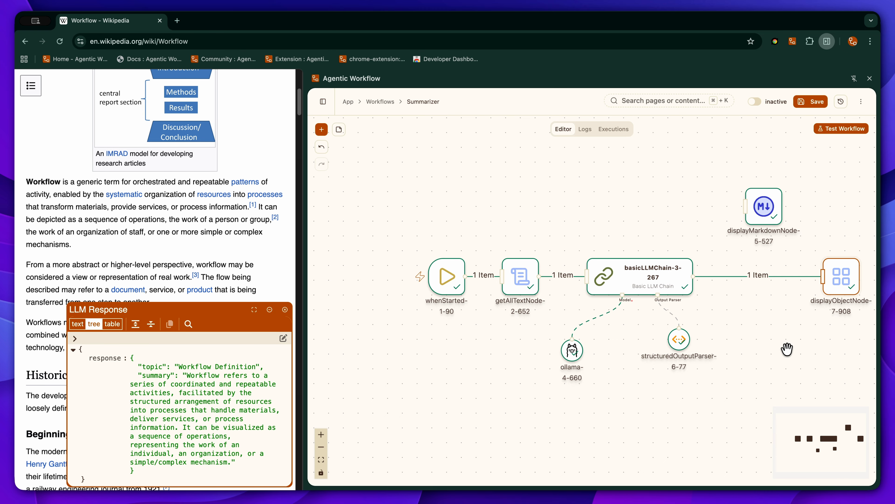
left_click_drag(787, 348, 741, 352)
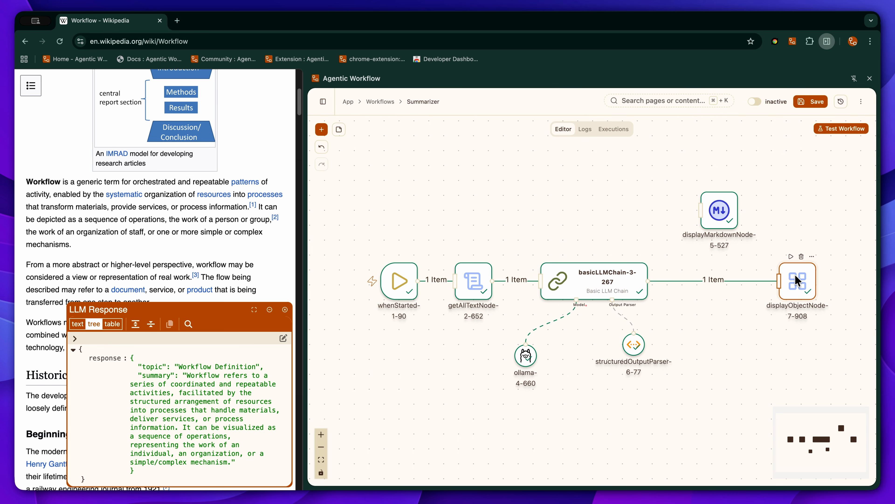
left_click(720, 281)
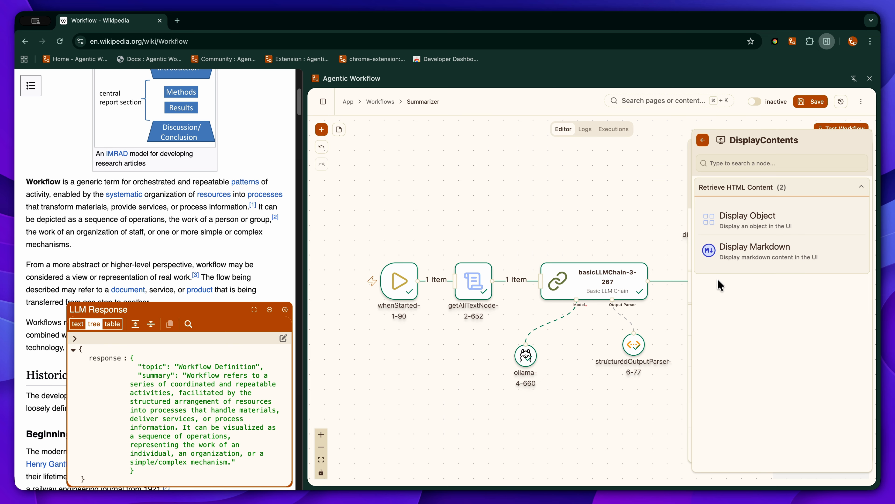
left_click(700, 138)
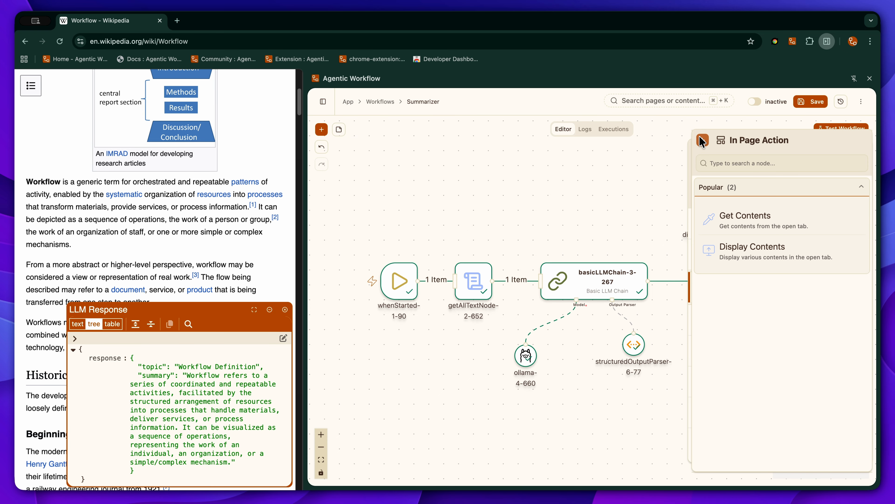
left_click(700, 137)
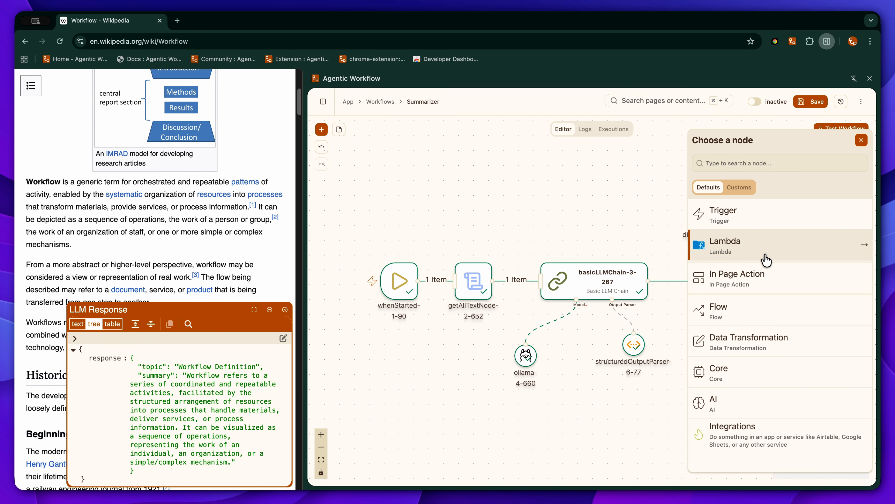
left_click(754, 342)
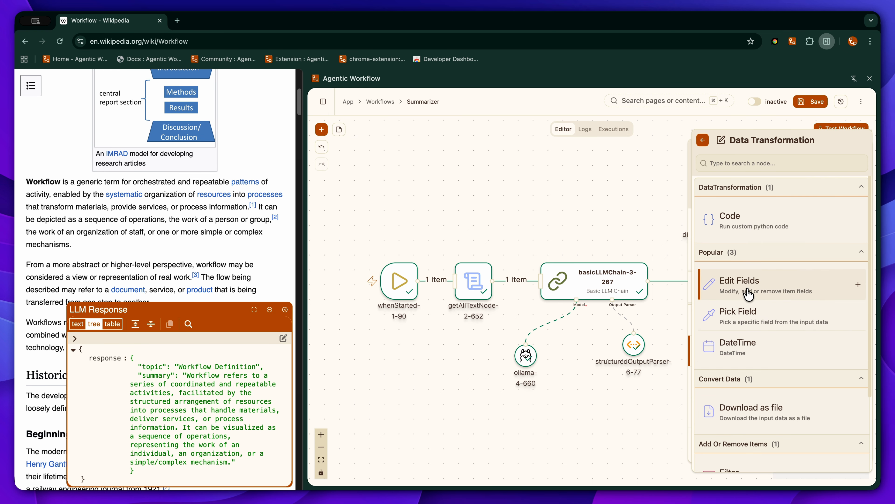
left_click(767, 297)
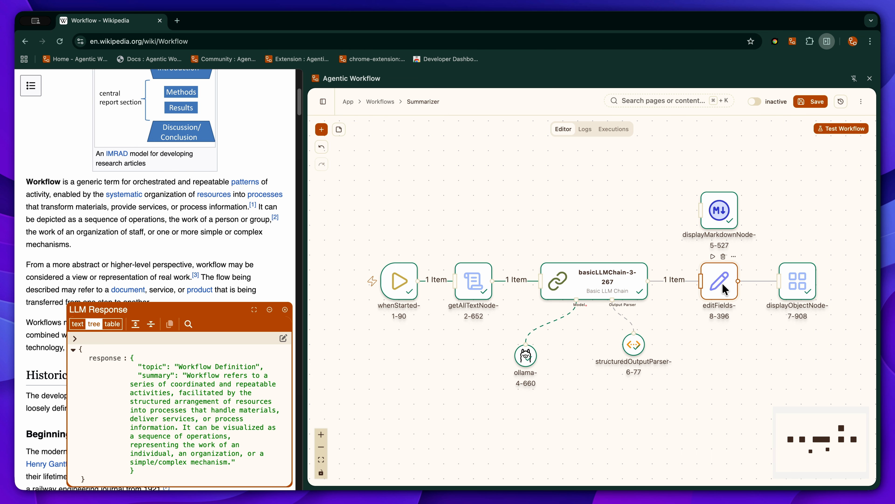
Step: Add the Basic LLM Chain's response as an input field in the Edit Fields node
left_click_drag(738, 338, 682, 342)
double_click(653, 296)
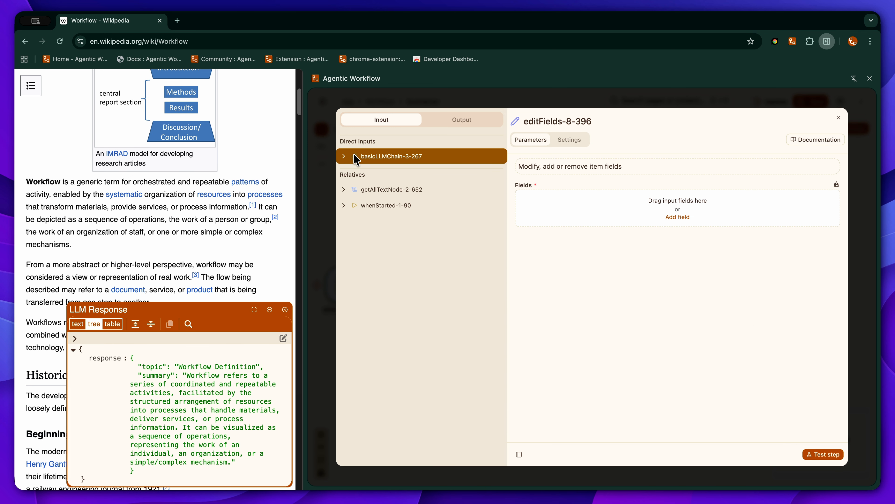
left_click(343, 156)
left_click_drag(389, 170, 677, 211)
left_click(787, 220)
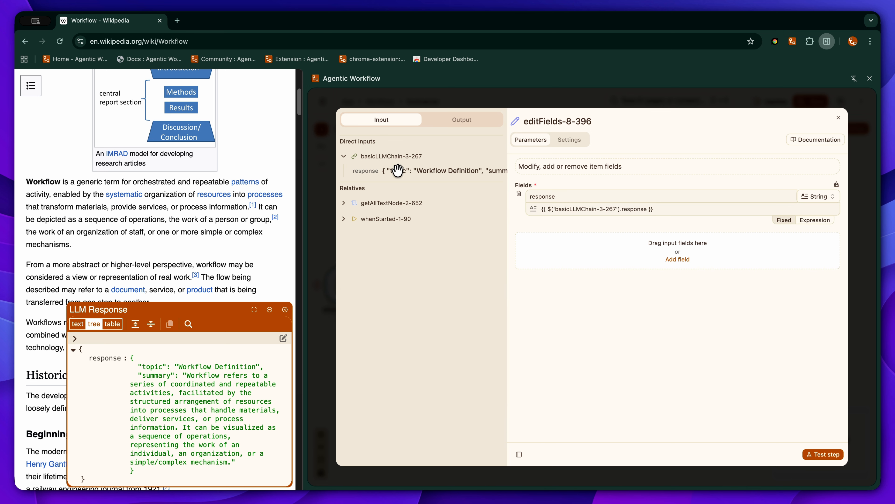
Step: Rename the response field to "parsed", make its value an expression and set its type to Object
double_click(537, 197)
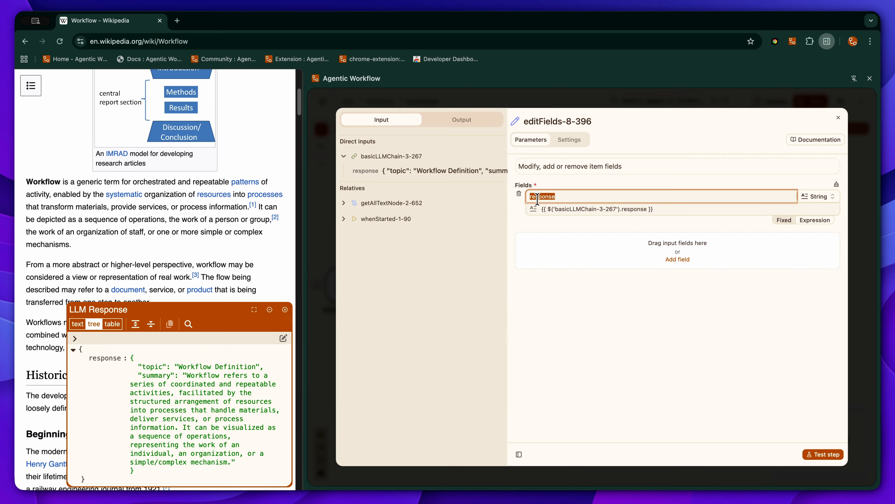
type("l")
left_click(813, 200)
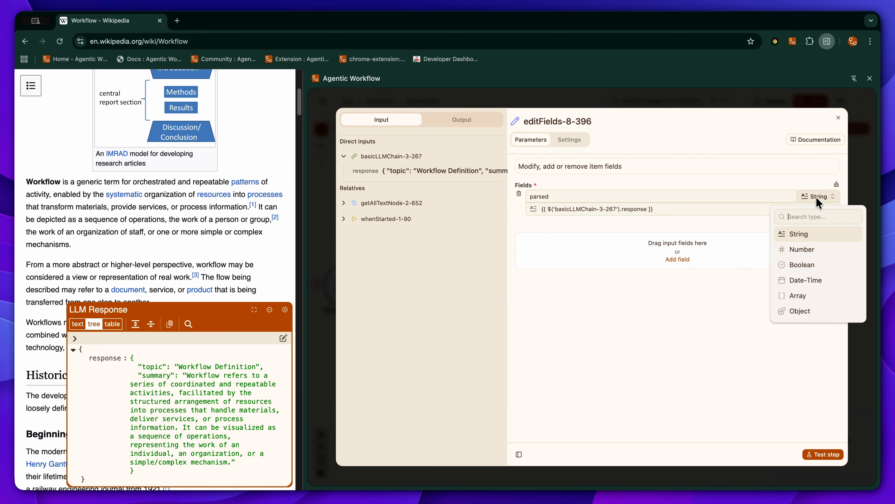
left_click(794, 313)
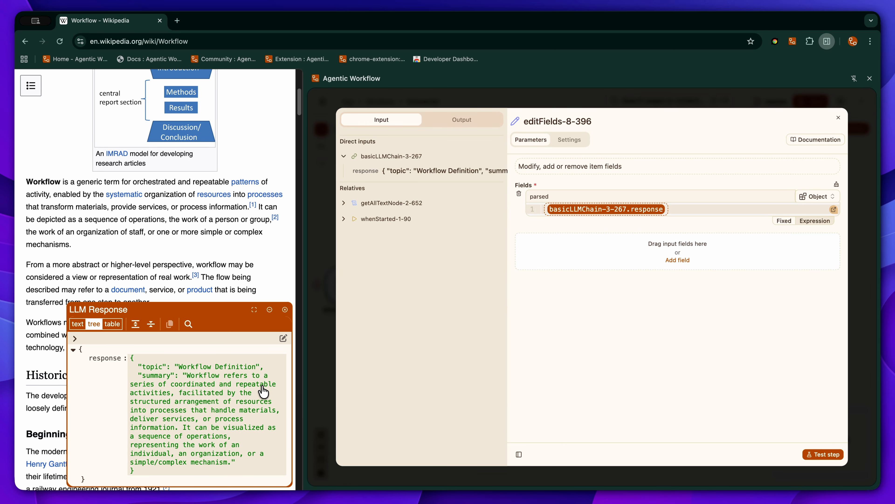
left_click(728, 105)
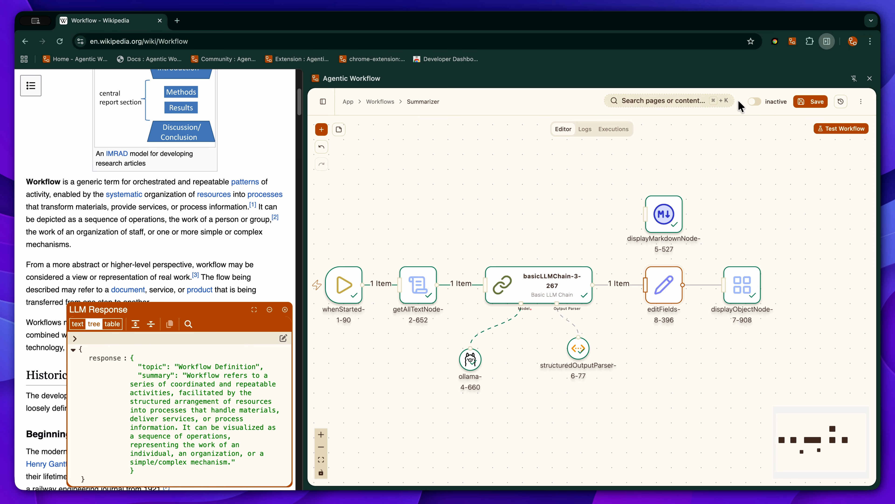
Step: Test the workflow and examine the topic and summary under "parsed" in the Edit Fields node's output
left_click(843, 128)
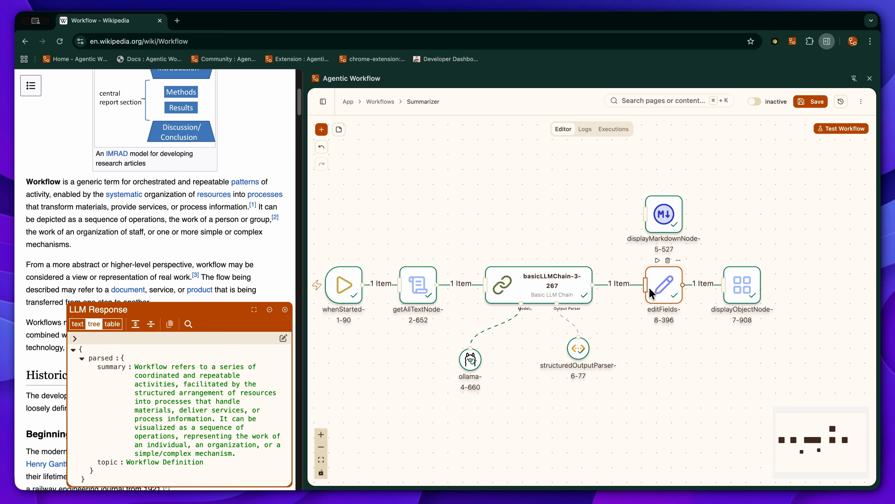
double_click(664, 285)
left_click(448, 119)
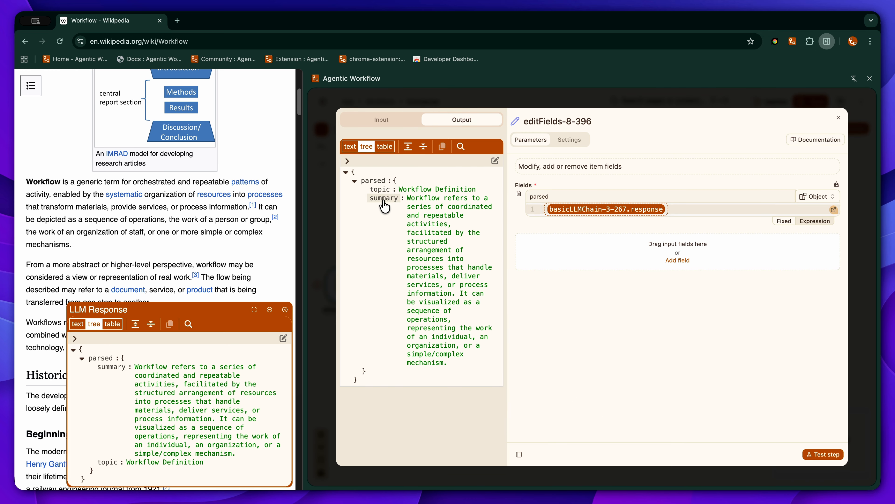
left_click(594, 91)
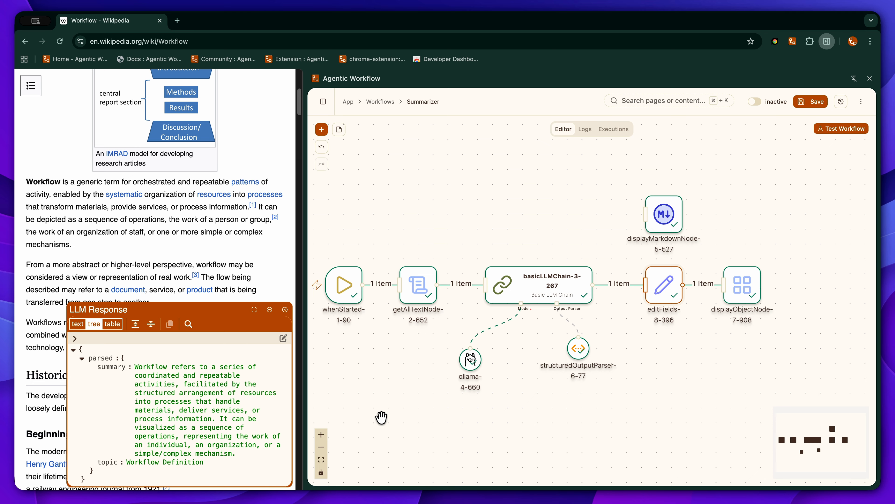
left_click(320, 460)
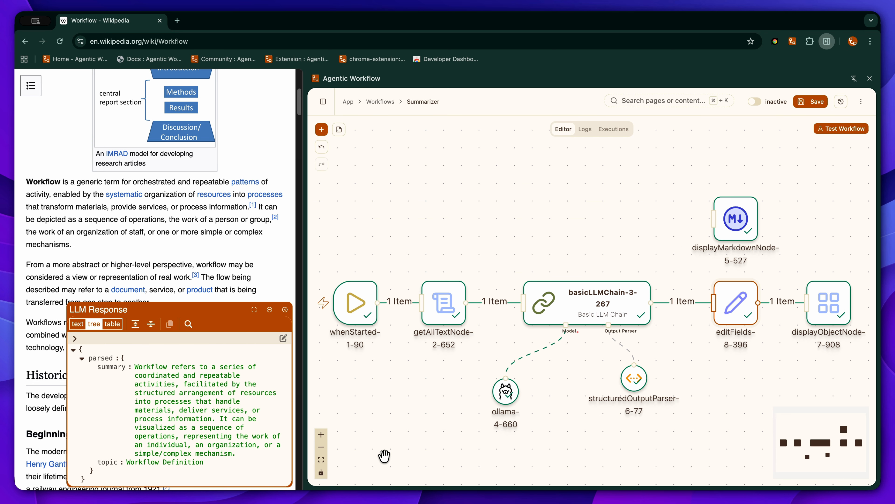